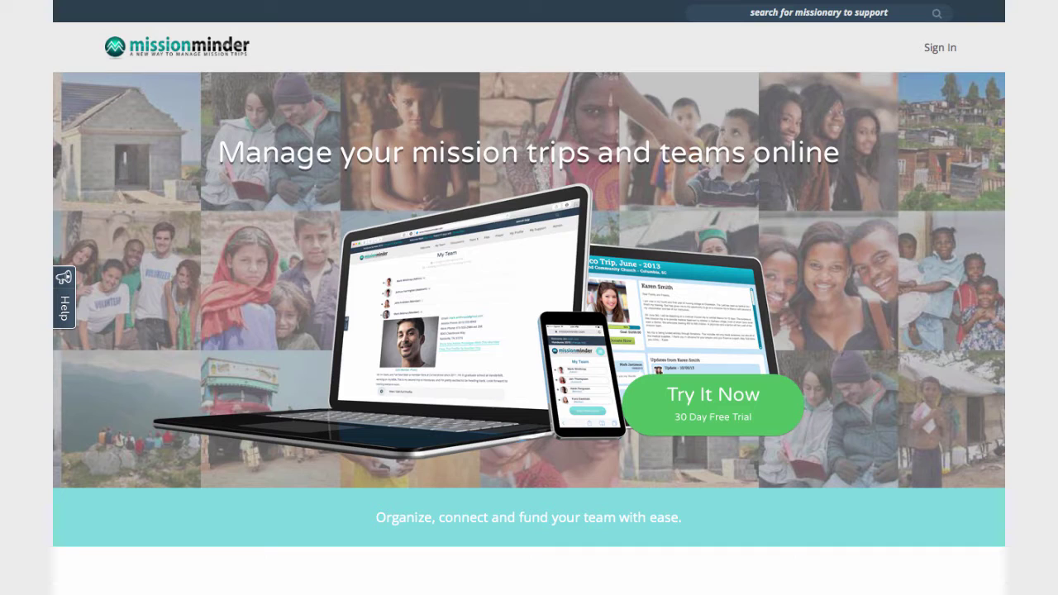
# Enter the trip site from the landing page and scroll down the Greece October 2015 team roster
pyautogui.click(743, 415)
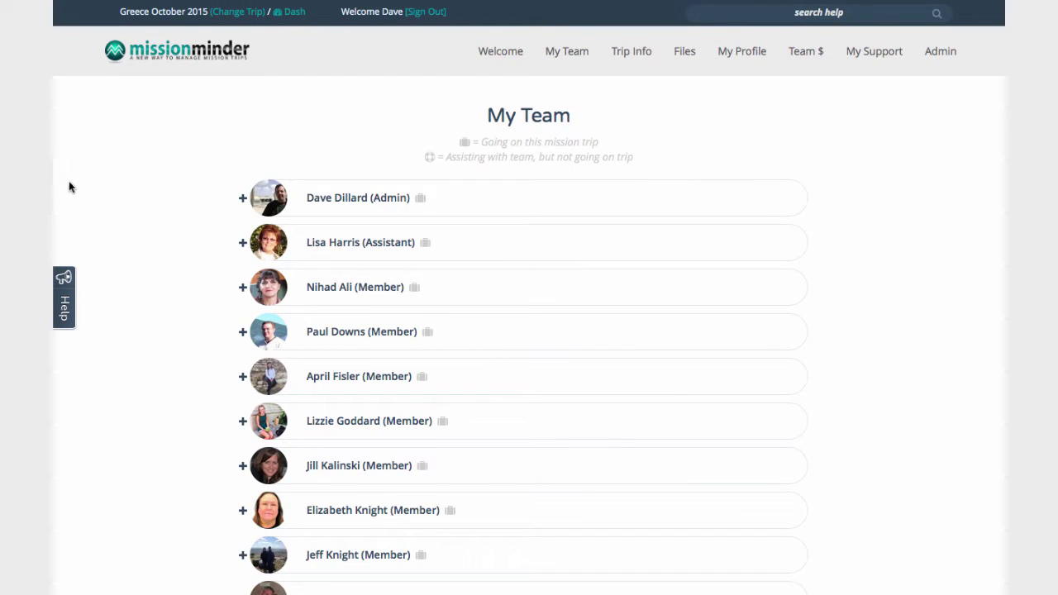
pyautogui.scroll(-4, 155, 192)
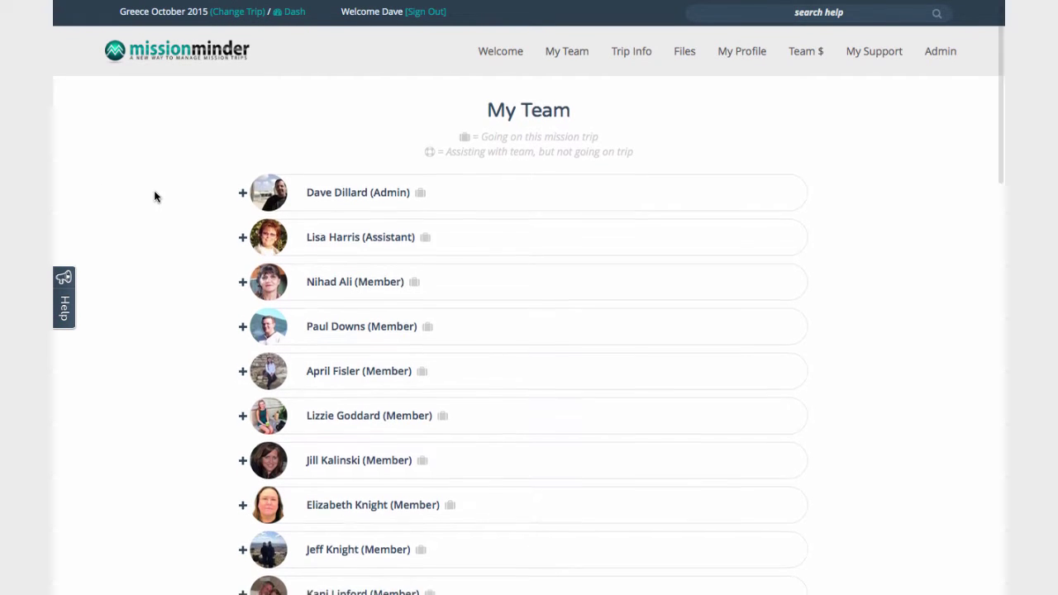
pyautogui.scroll(-2, 154, 197)
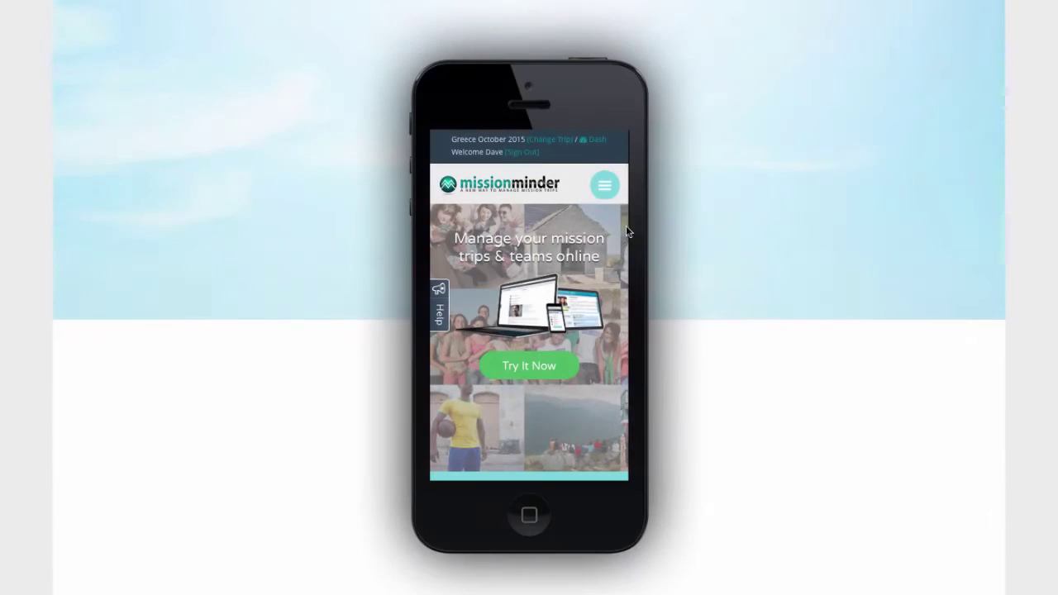
# On the mobile site, choose My Team from the menu and scroll the member list
pyautogui.click(601, 190)
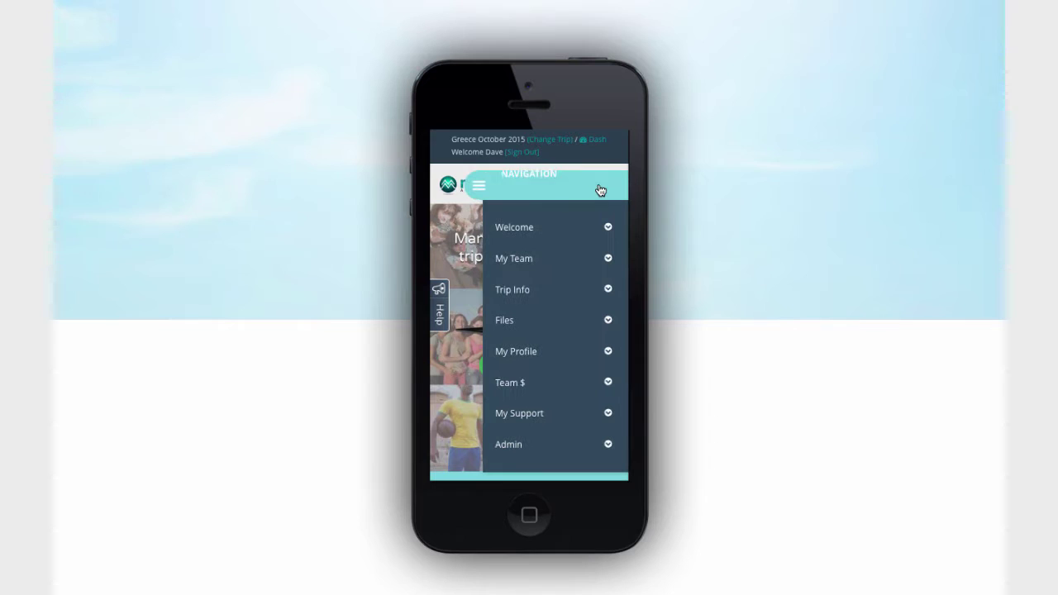
pyautogui.click(504, 258)
pyautogui.scroll(-6, 528, 330)
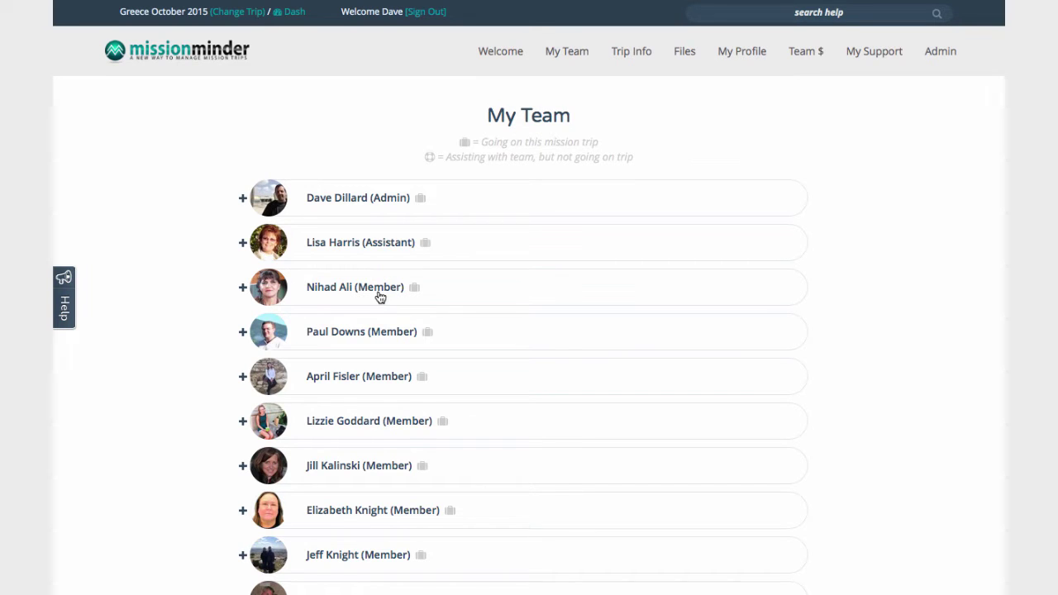
pyautogui.click(242, 333)
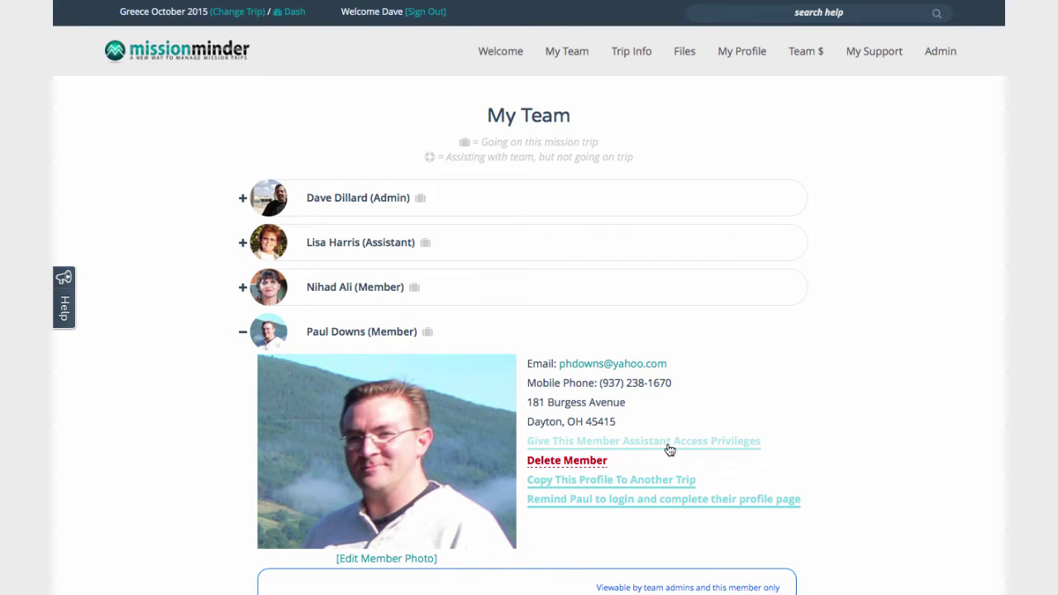
pyautogui.click(243, 334)
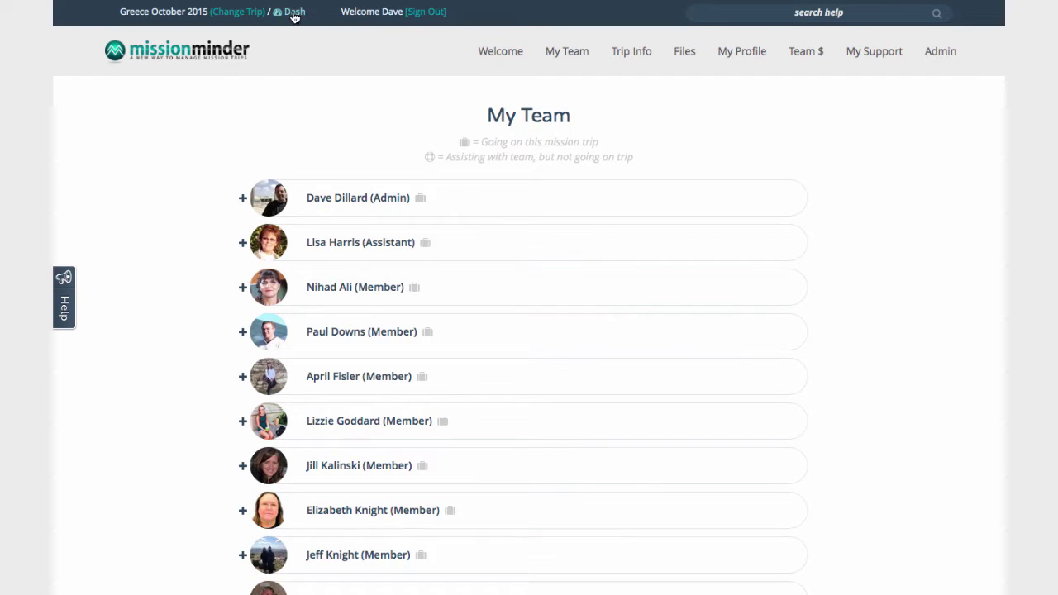
pyautogui.click(294, 15)
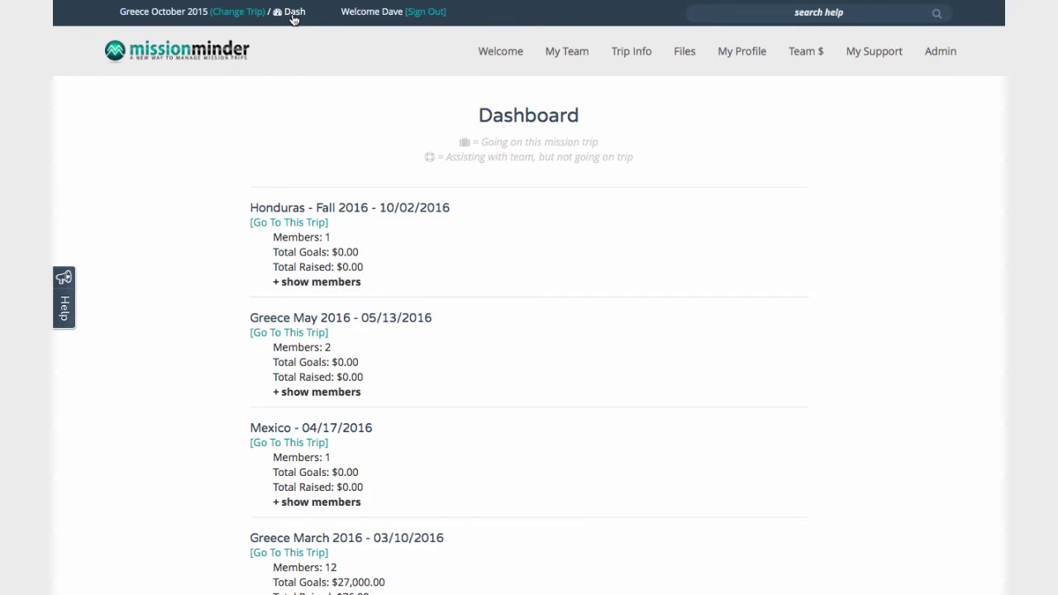
pyautogui.scroll(-3, 284, 44)
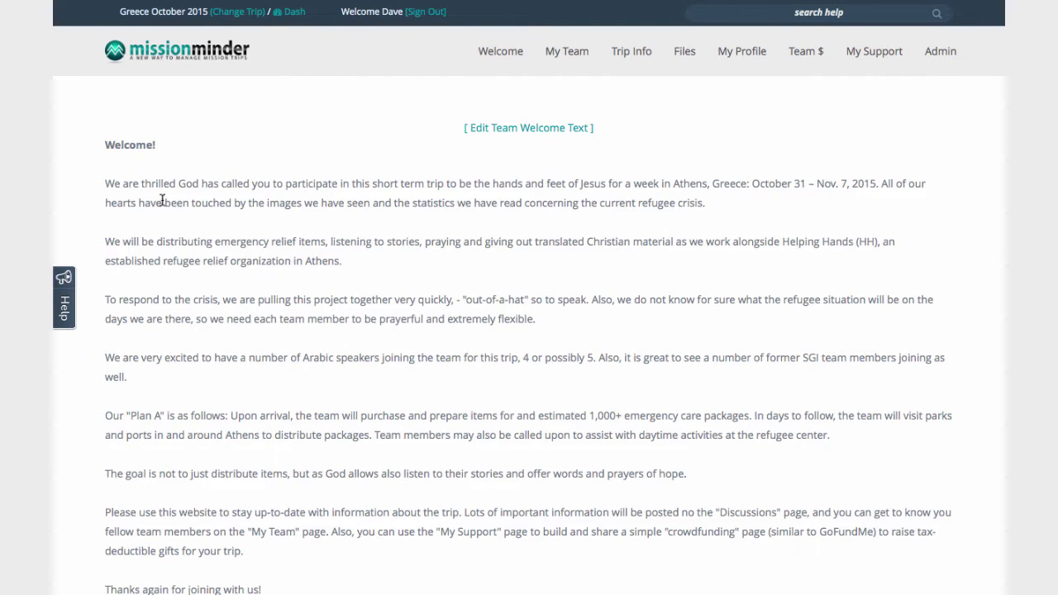
pyautogui.click(474, 128)
pyautogui.moveTo(946, 273); pyautogui.dragTo(947, 533)
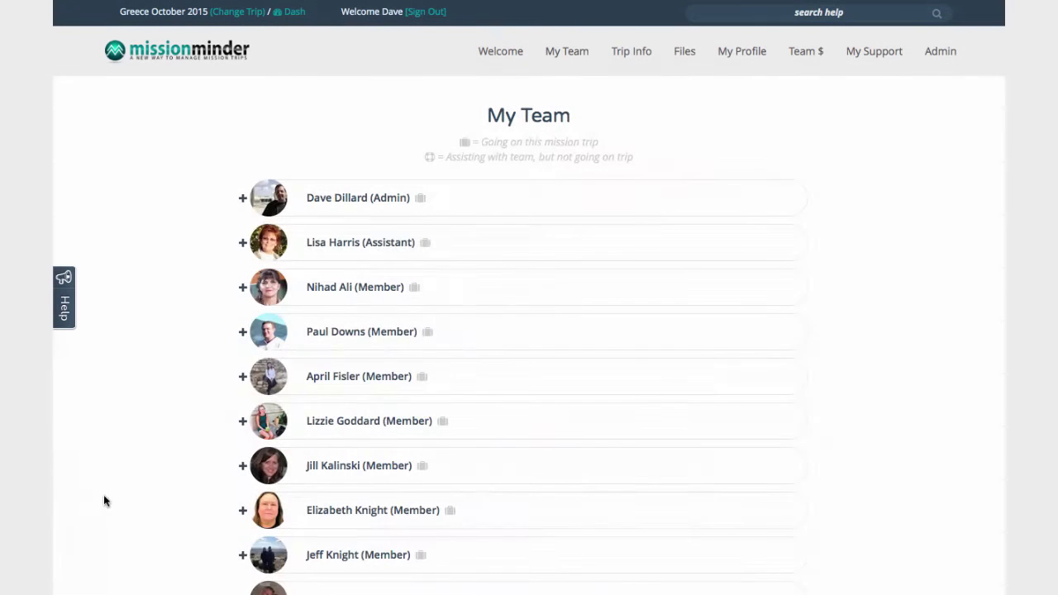
# Expand the seventh member's row to show their photo, contact details and to-do list
pyautogui.click(290, 469)
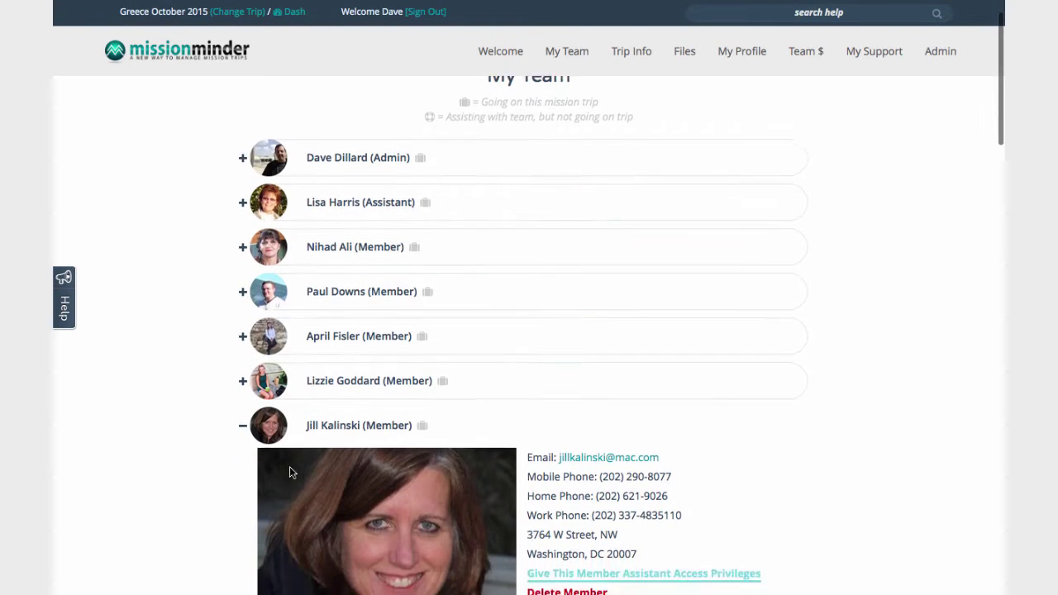
pyautogui.scroll(-7, 289, 467)
pyautogui.scroll(-2, 285, 450)
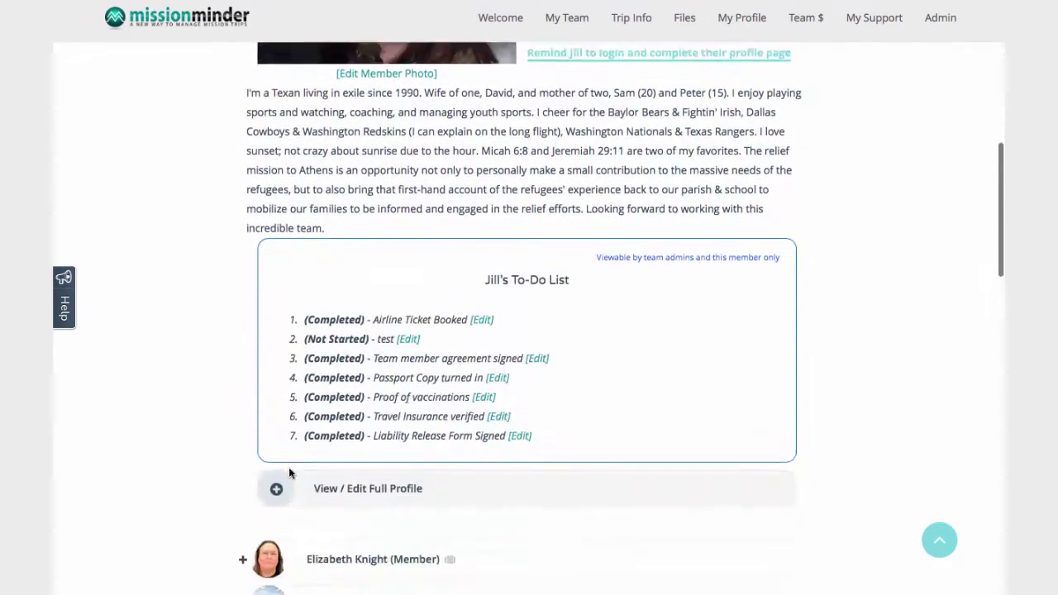
# Open that member's full profile and scroll past its fields to the Add Members area
pyautogui.click(276, 348)
pyautogui.scroll(-7, 277, 355)
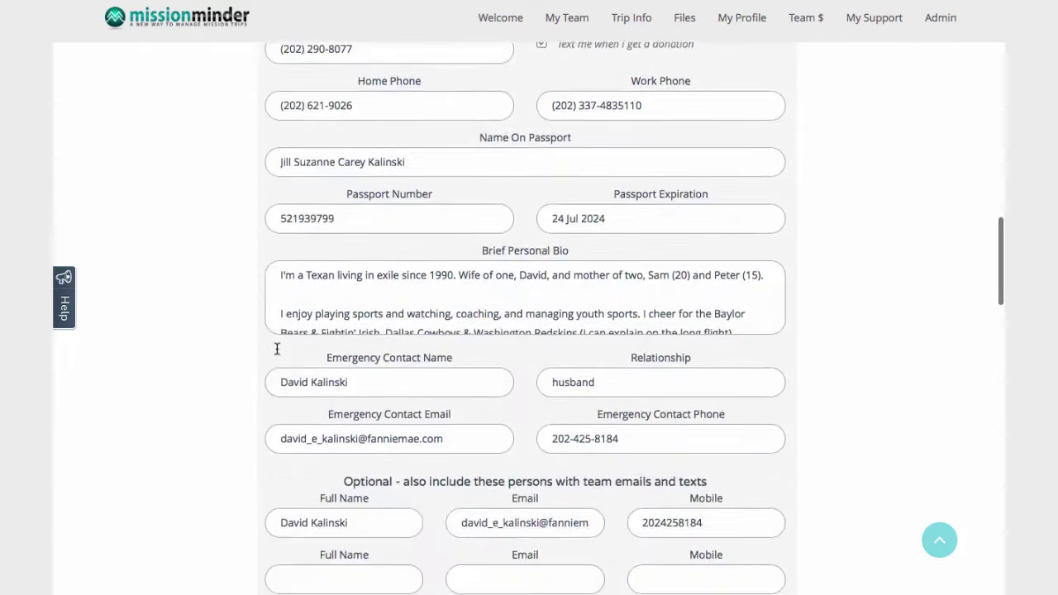
pyautogui.scroll(-2, 277, 349)
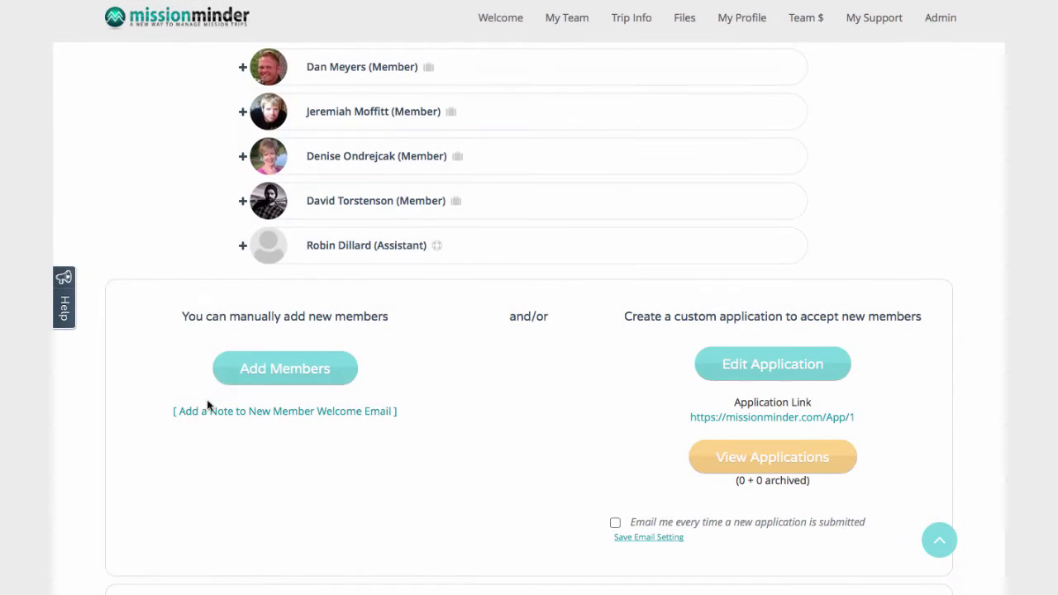
# Add a new member with first name, last name, e-mail and mobile number, then save
pyautogui.click(227, 372)
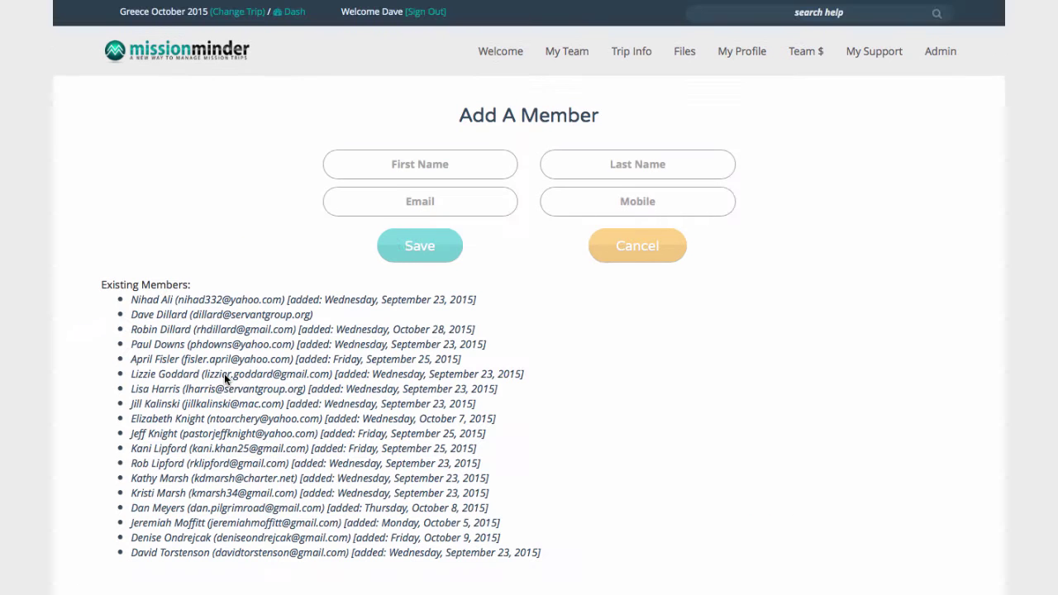
pyautogui.click(373, 165)
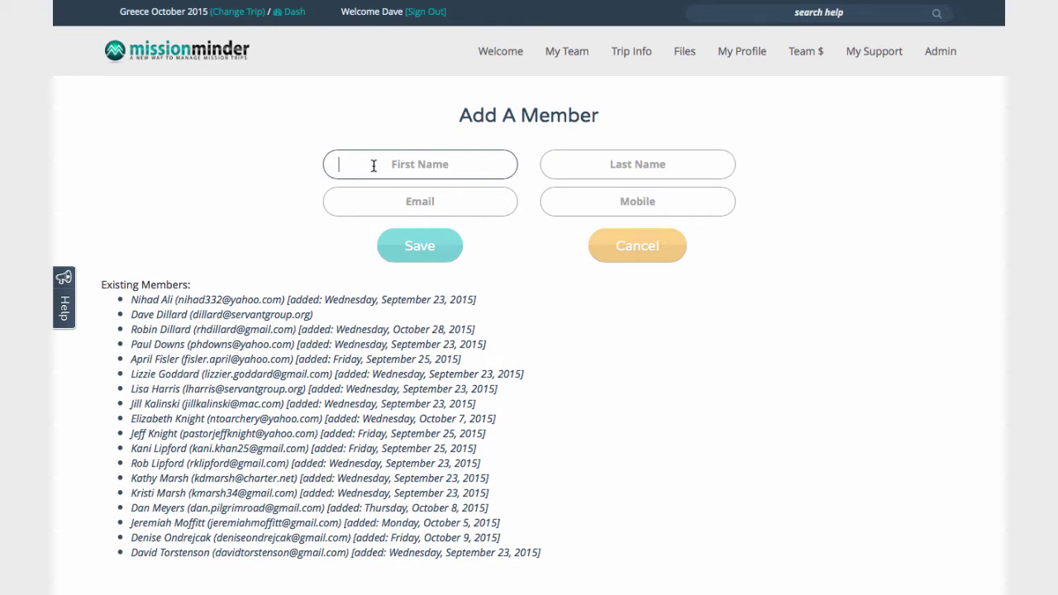
pyautogui.press('Tab')
pyautogui.press('Tab')
pyautogui.press('Tab')
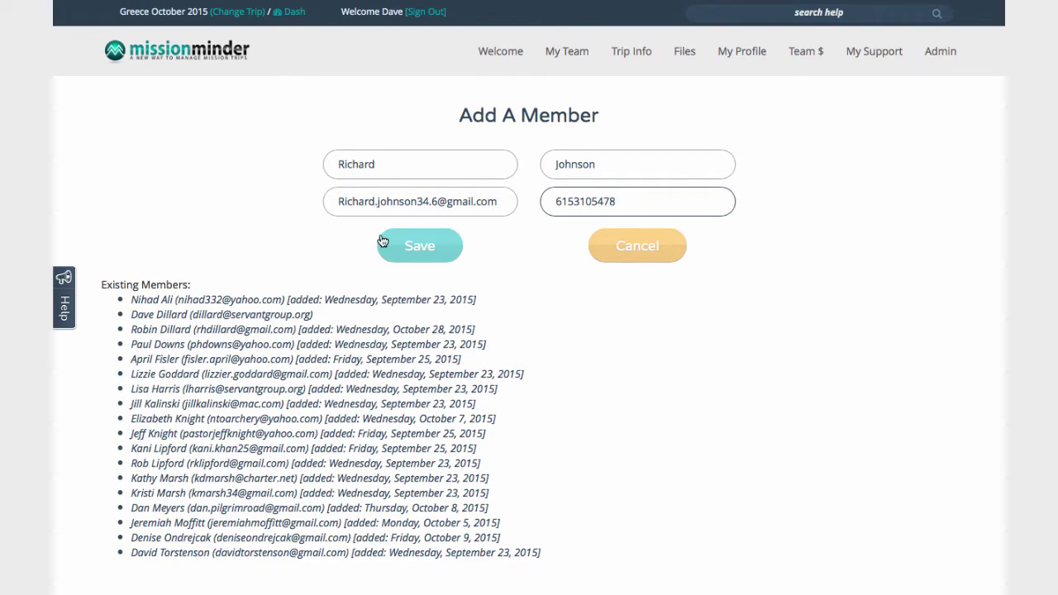
pyautogui.click(381, 241)
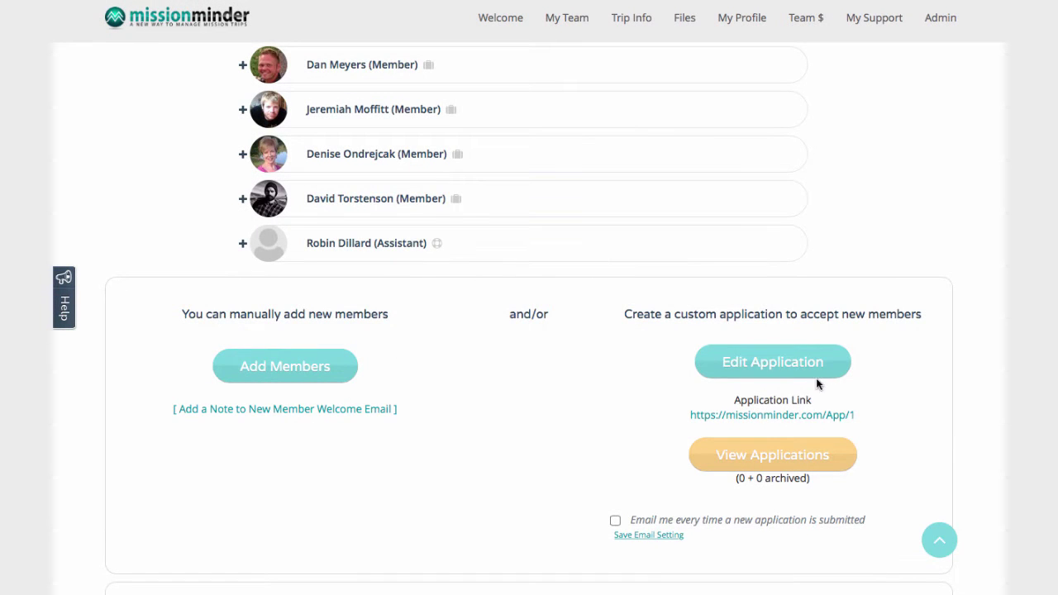
# Open the Athens, Greece Application editor and scroll down to the Save Changes section
pyautogui.click(805, 374)
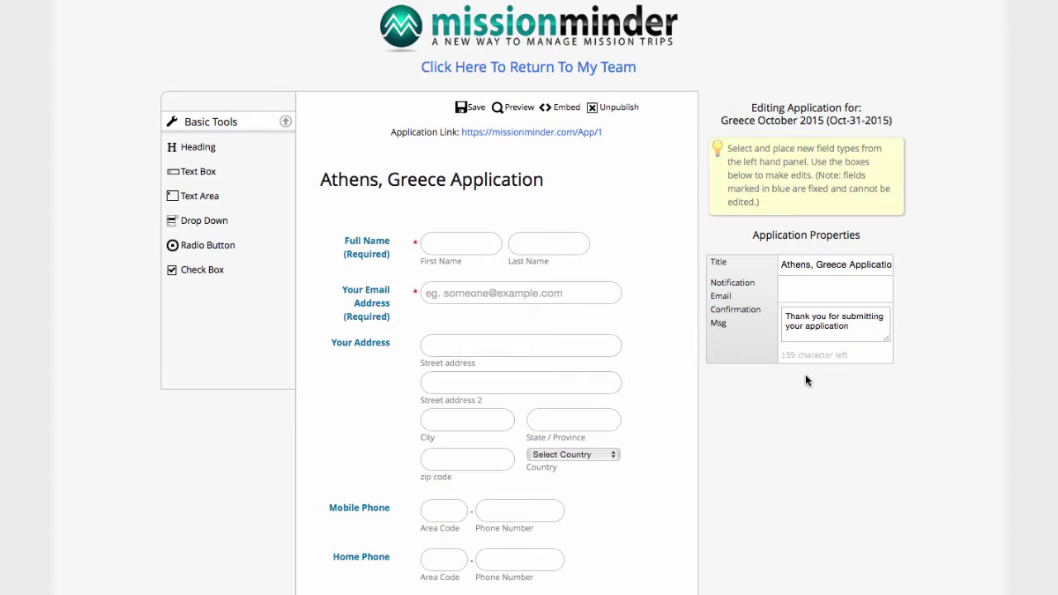
pyautogui.scroll(-3, 807, 381)
pyautogui.scroll(-8, 806, 376)
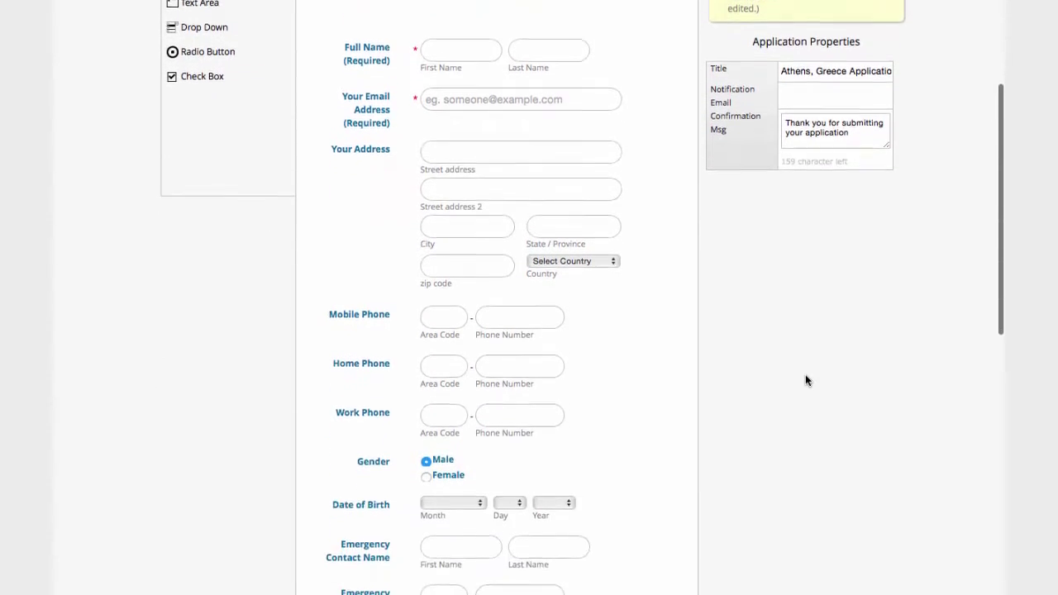
pyautogui.scroll(-5, 805, 380)
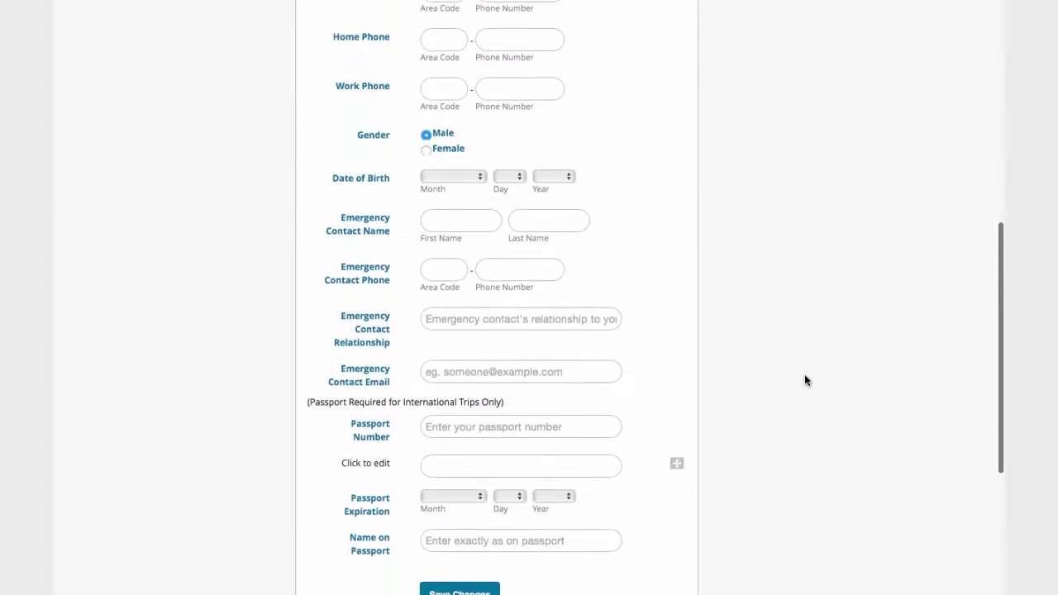
pyautogui.scroll(-1, 805, 380)
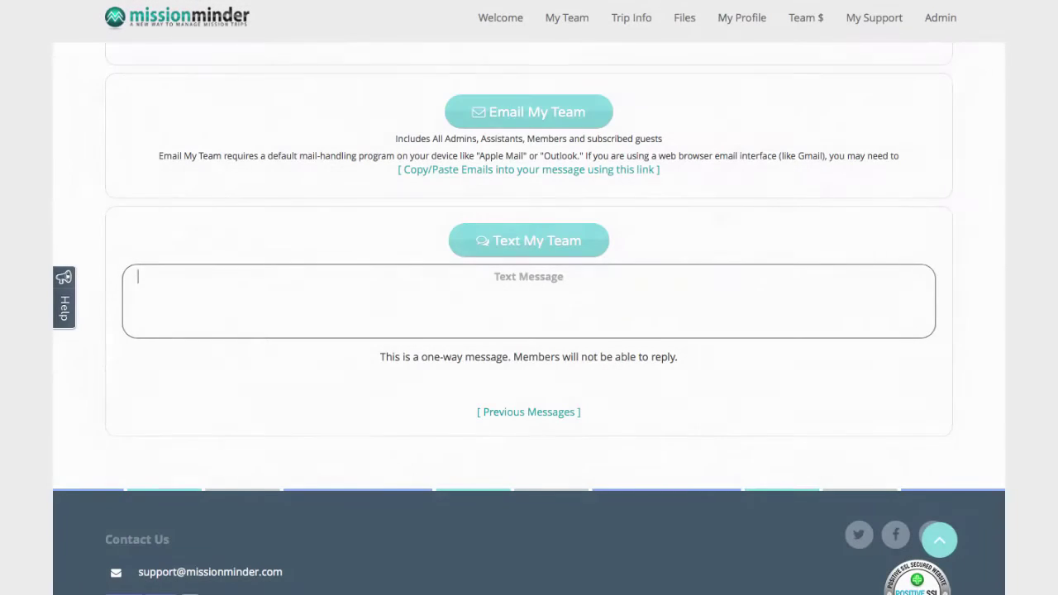
# Type 'Don't forget team meeting tonight 7', then open the Airline Tickets discussion thread
pyautogui.write("Don't forget team meeting toni")
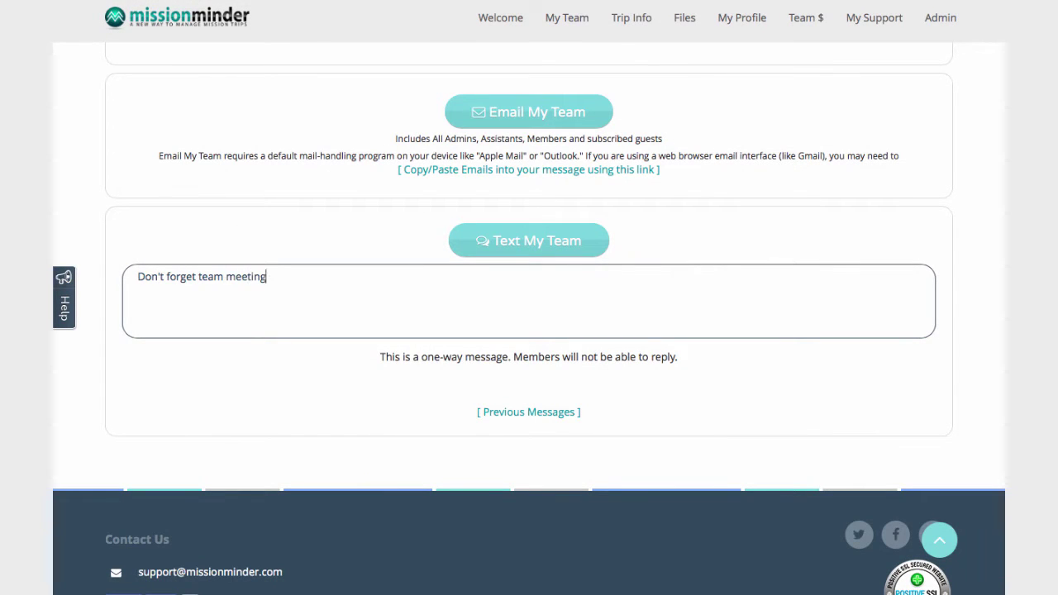
pyautogui.write('ght 7')
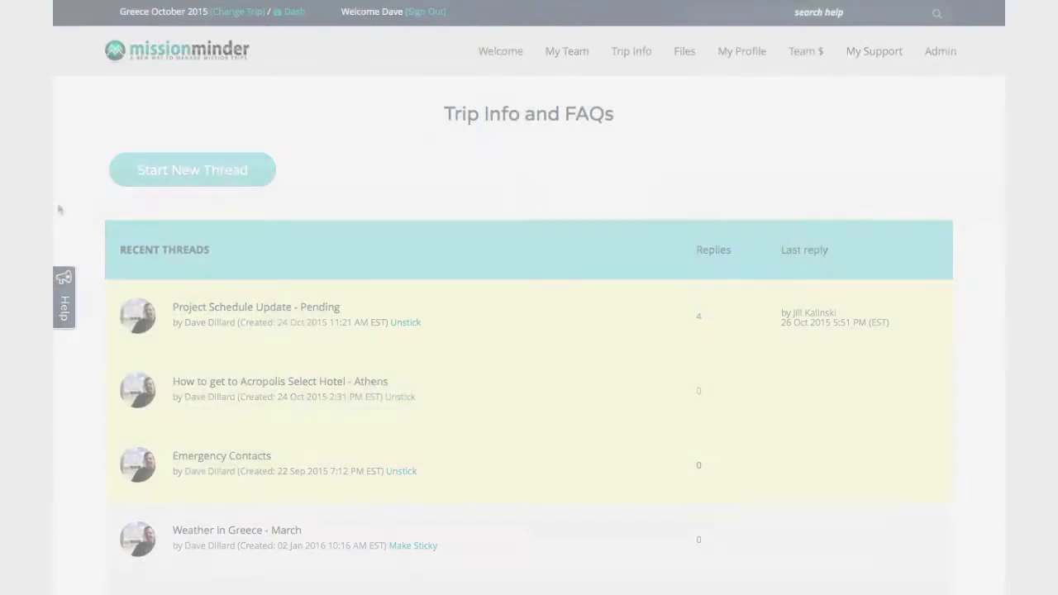
pyautogui.scroll(-5, 58, 209)
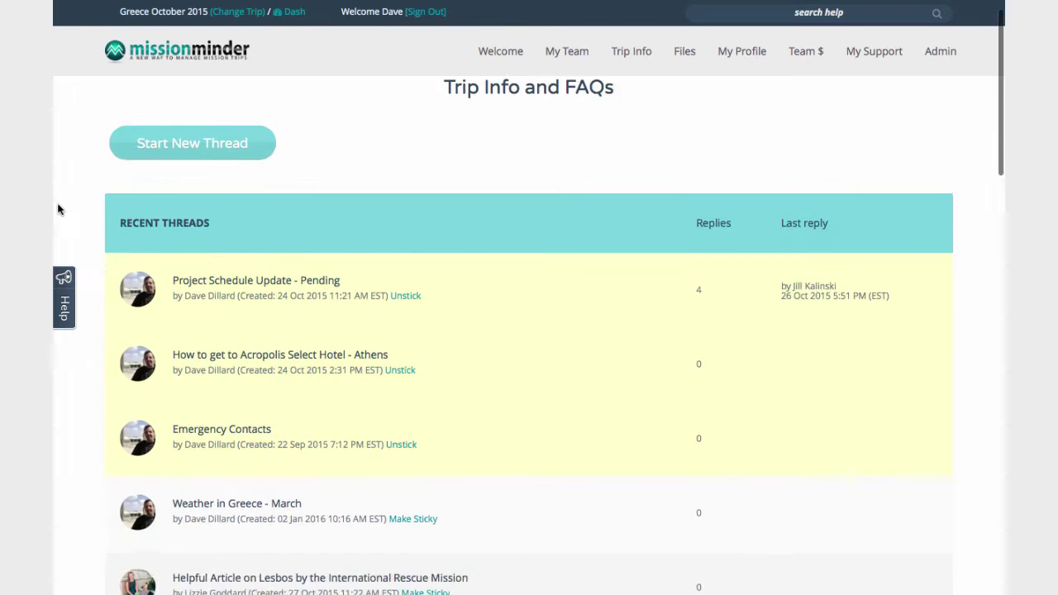
pyautogui.scroll(-7, 58, 209)
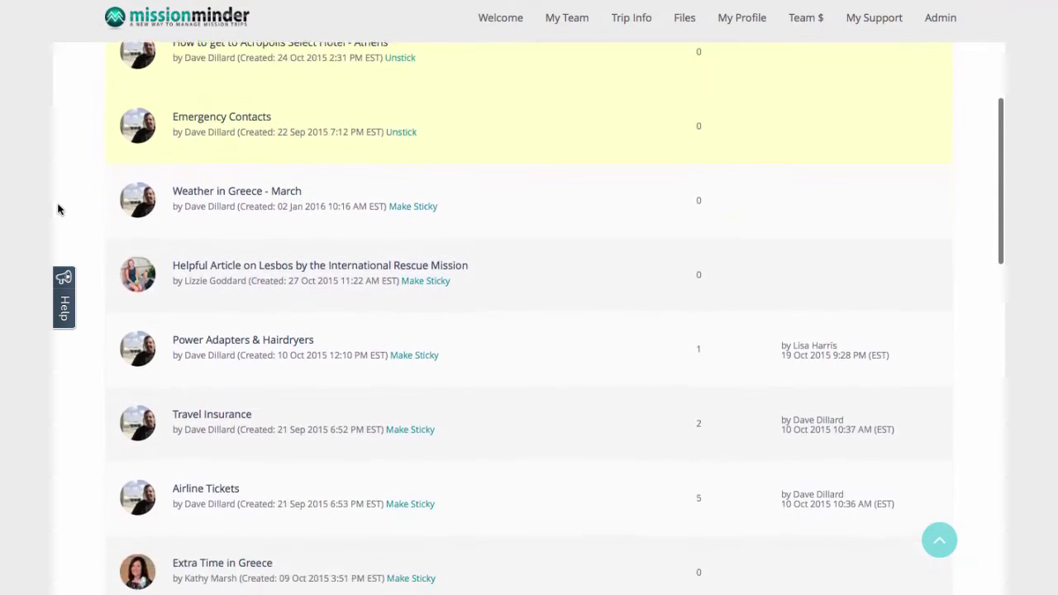
pyautogui.scroll(-3, 58, 209)
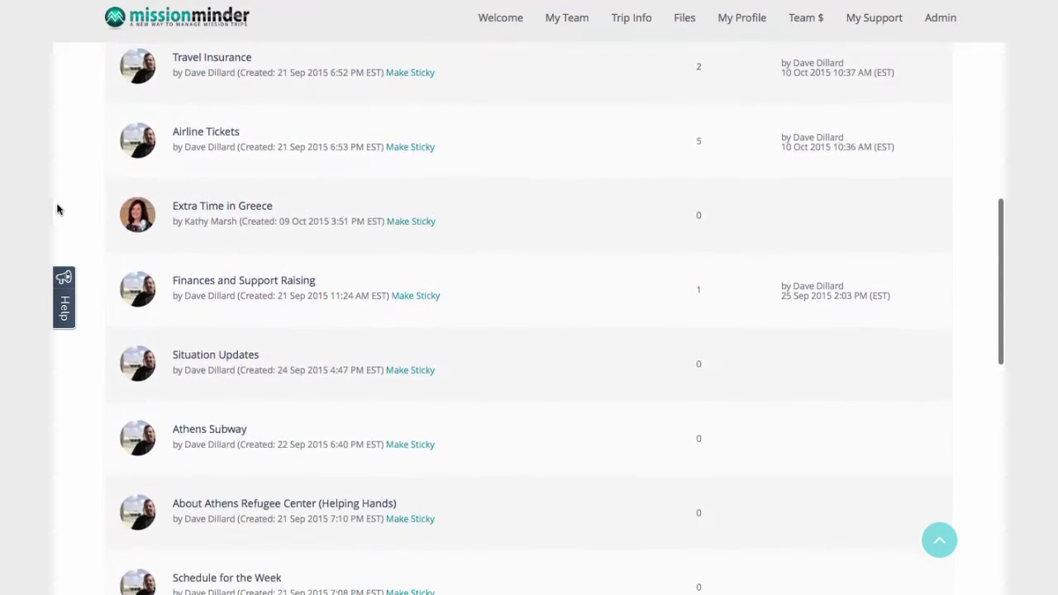
pyautogui.click(207, 115)
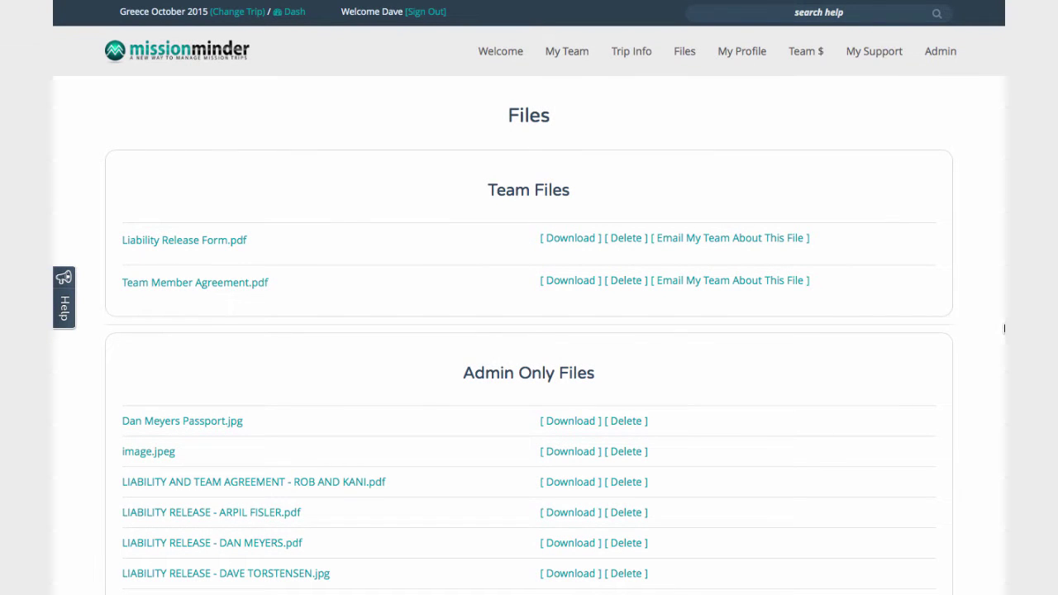
# Scroll the Files page through Team Files, Admin Only Files, File Drop Uploads and Sample Files
pyautogui.scroll(-20, 983, 327)
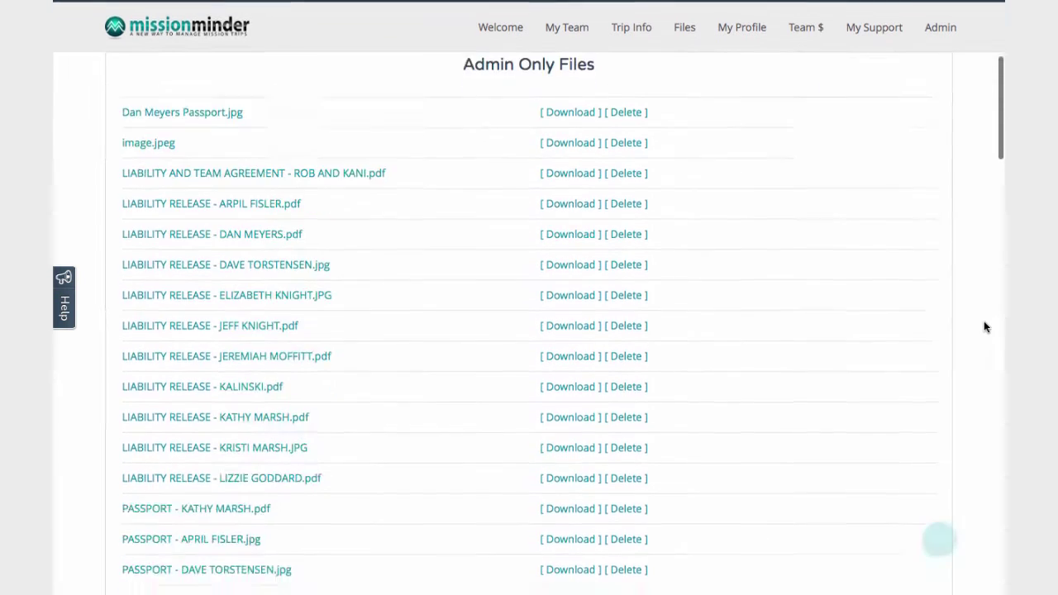
pyautogui.scroll(-5, 984, 327)
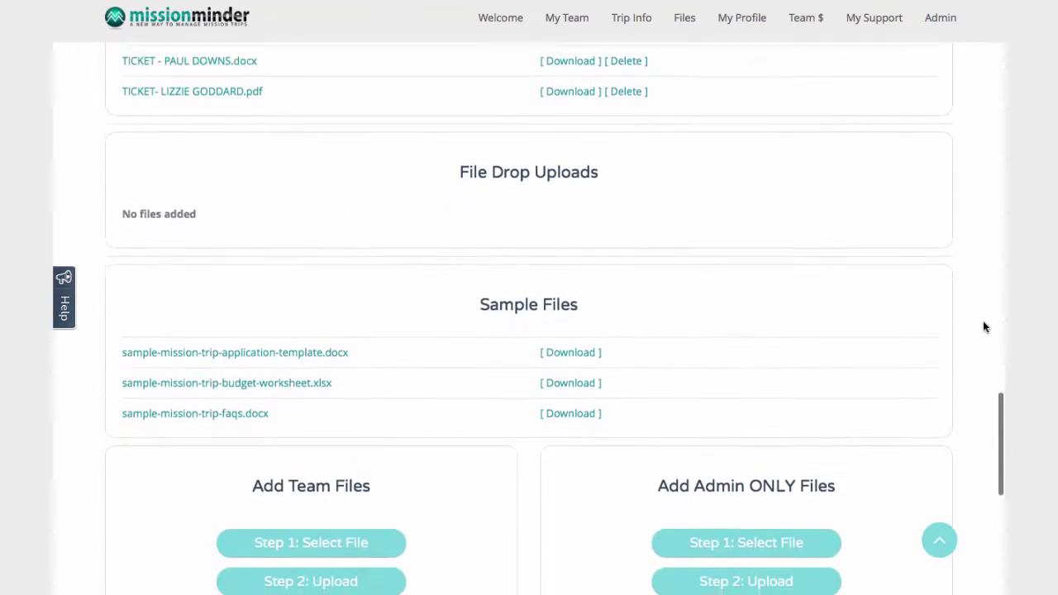
pyautogui.scroll(-4, 983, 327)
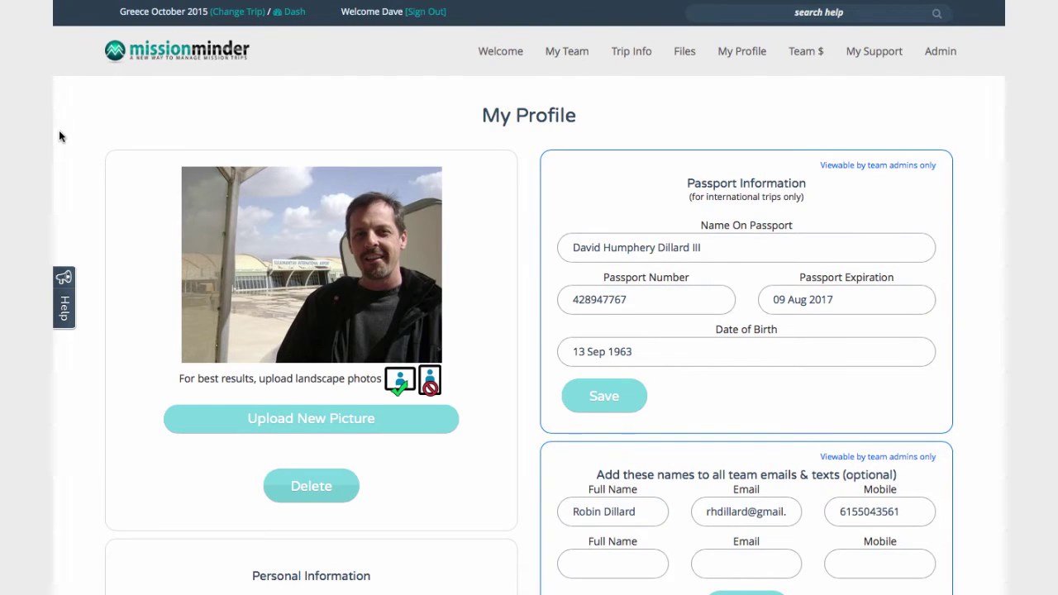
# Scroll My Profile through the passport, personal, emergency contact and to-do list sections
pyautogui.scroll(-3, 59, 133)
pyautogui.scroll(-5, 58, 136)
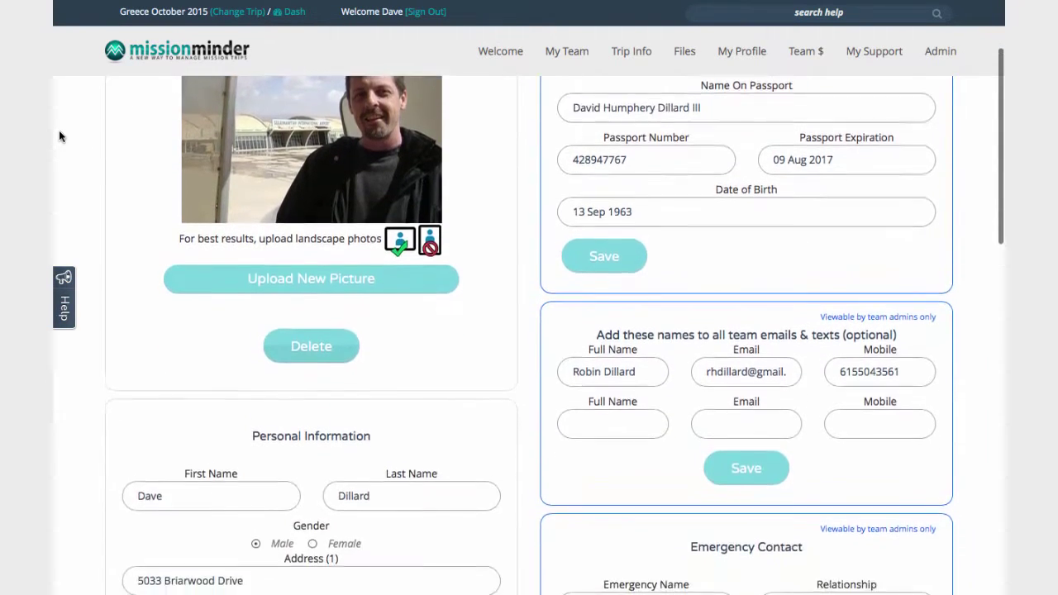
pyautogui.scroll(-8, 58, 132)
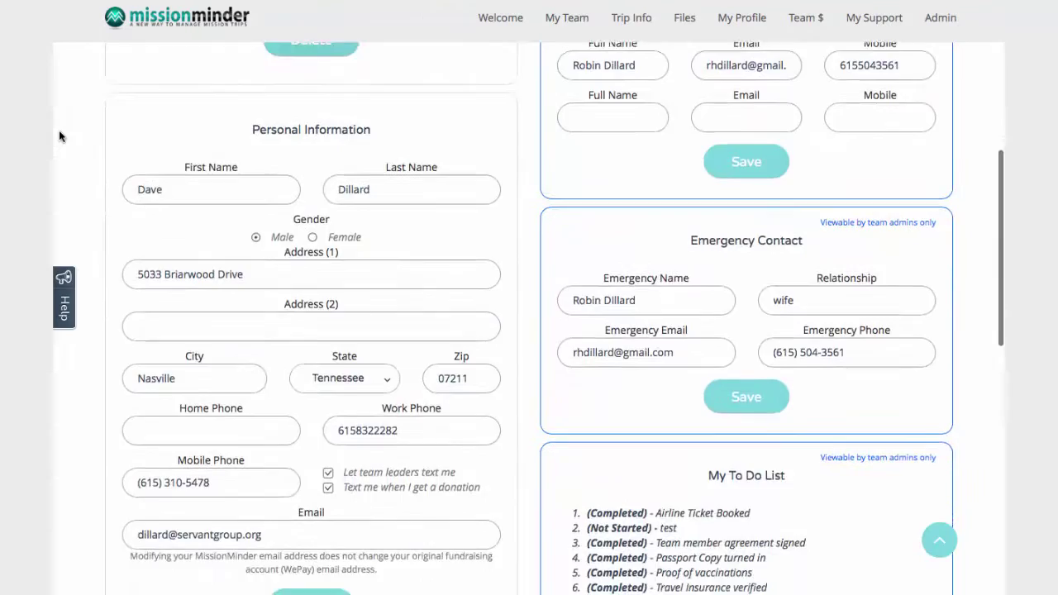
pyautogui.scroll(-7, 59, 132)
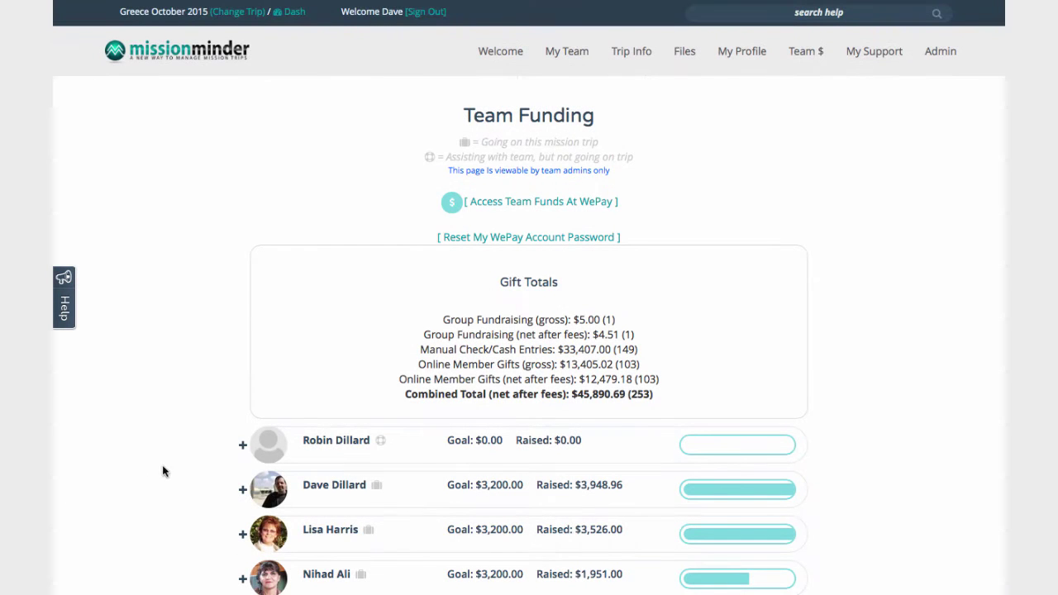
# Scroll the Team Funding totals and expand one member's gifts and support goal
pyautogui.scroll(-6, 178, 451)
pyautogui.scroll(-4, 179, 448)
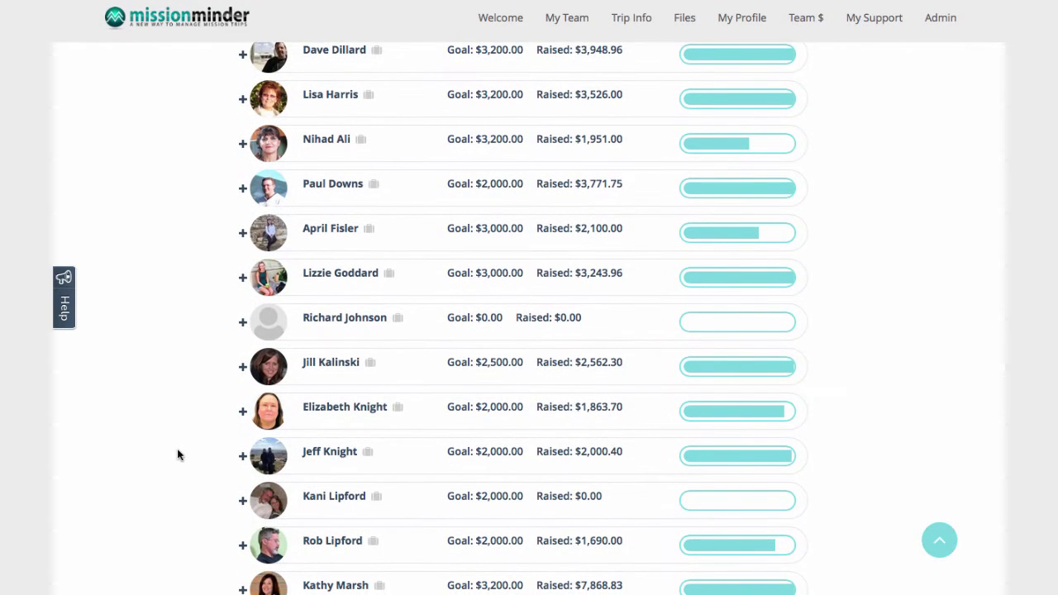
pyautogui.click(243, 101)
# Scroll down to Enter Support $ and open the support gift entry form
pyautogui.scroll(-5, 155, 222)
pyautogui.scroll(-2, 154, 223)
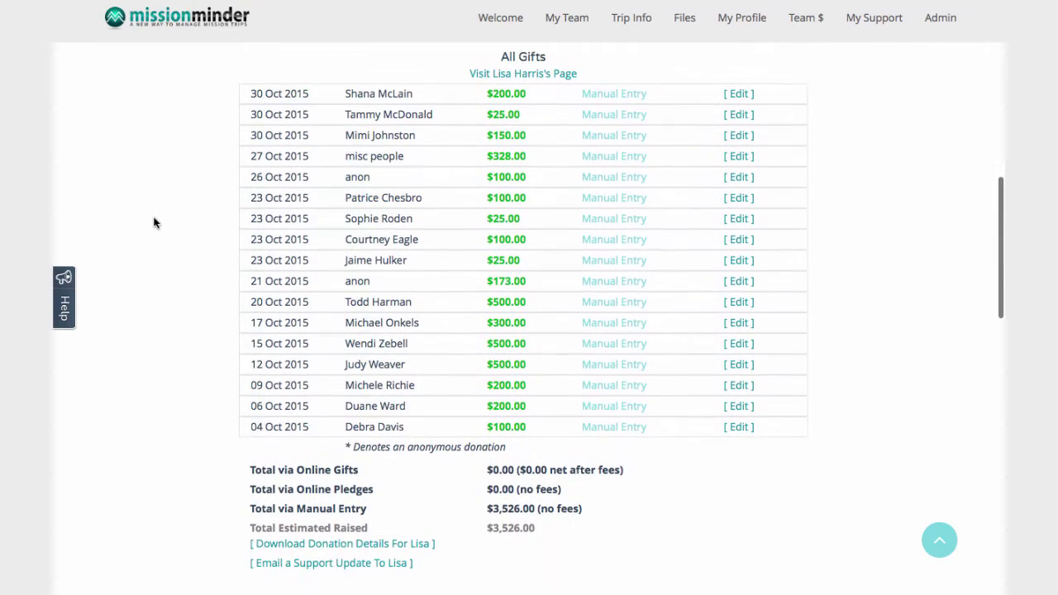
pyautogui.scroll(-15, 55, 454)
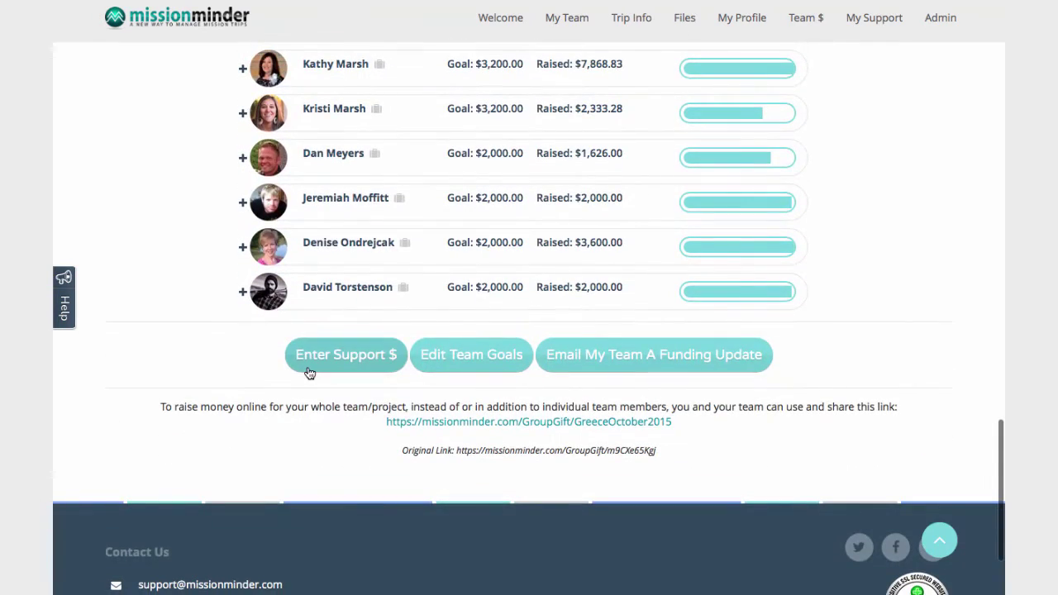
pyautogui.click(309, 372)
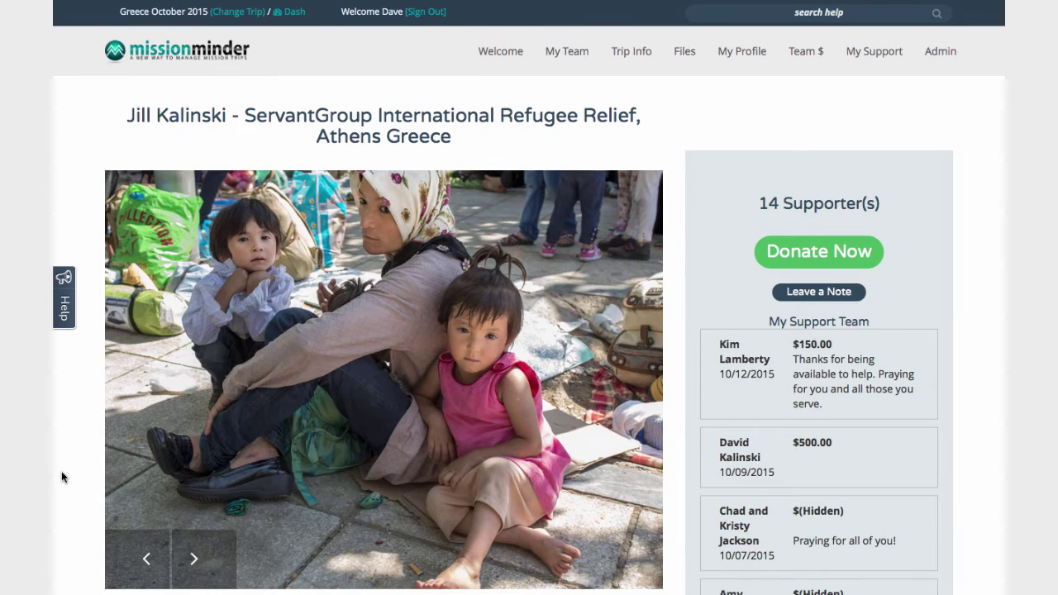
# Scroll the member's fundraising page through the goal bar, My Mission Trip letter and supporter list
pyautogui.scroll(-3, 62, 477)
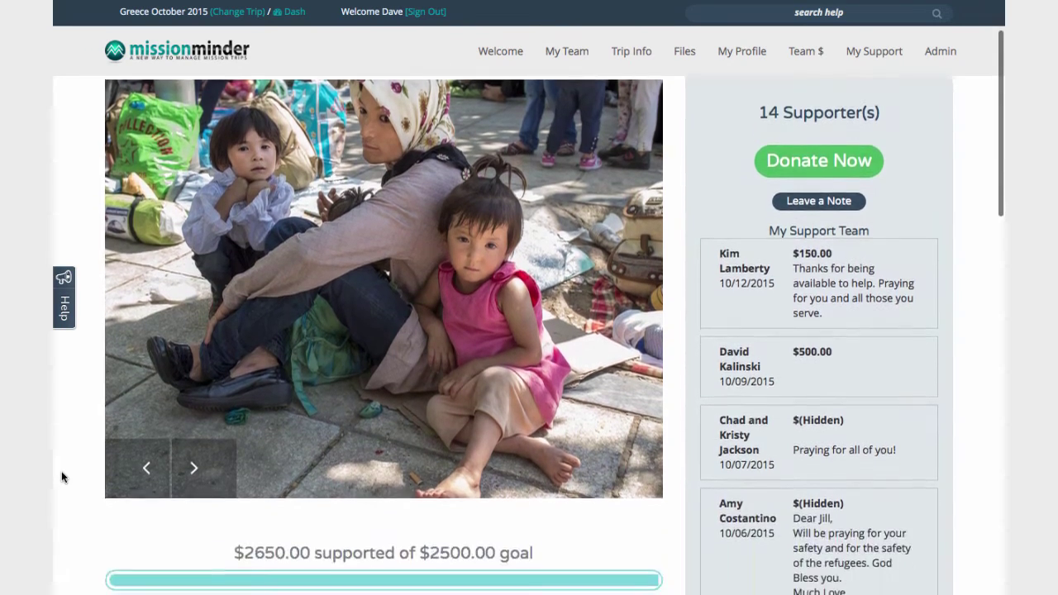
pyautogui.scroll(-3, 61, 476)
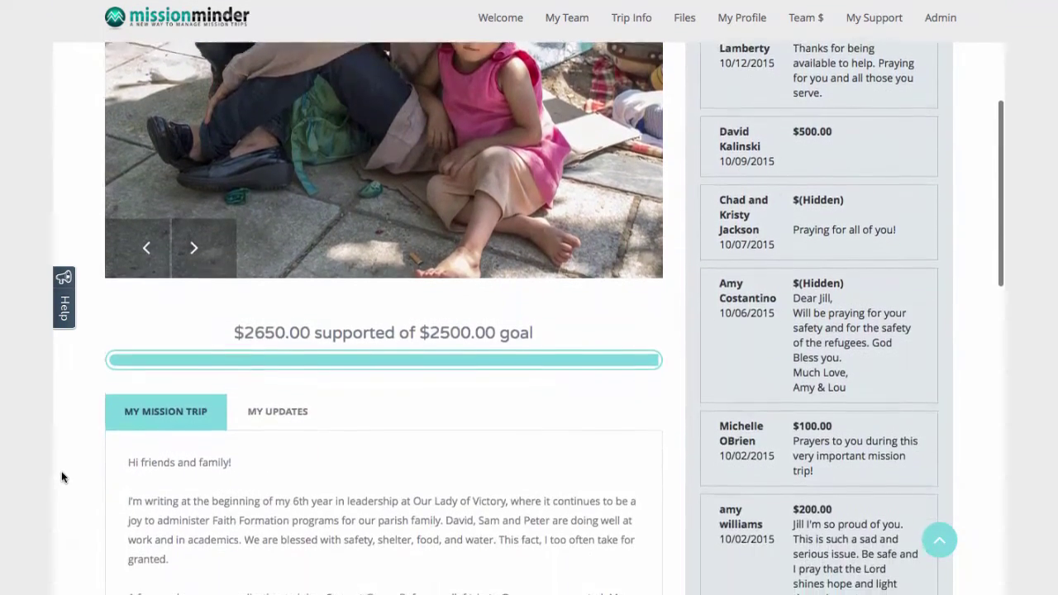
pyautogui.scroll(-3, 62, 476)
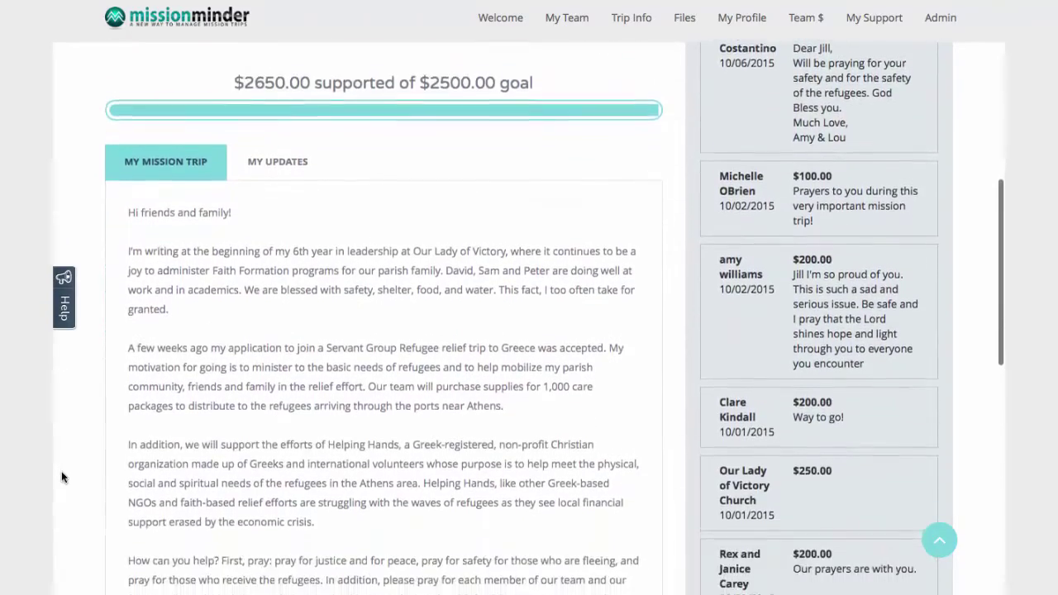
pyautogui.scroll(-3, 61, 477)
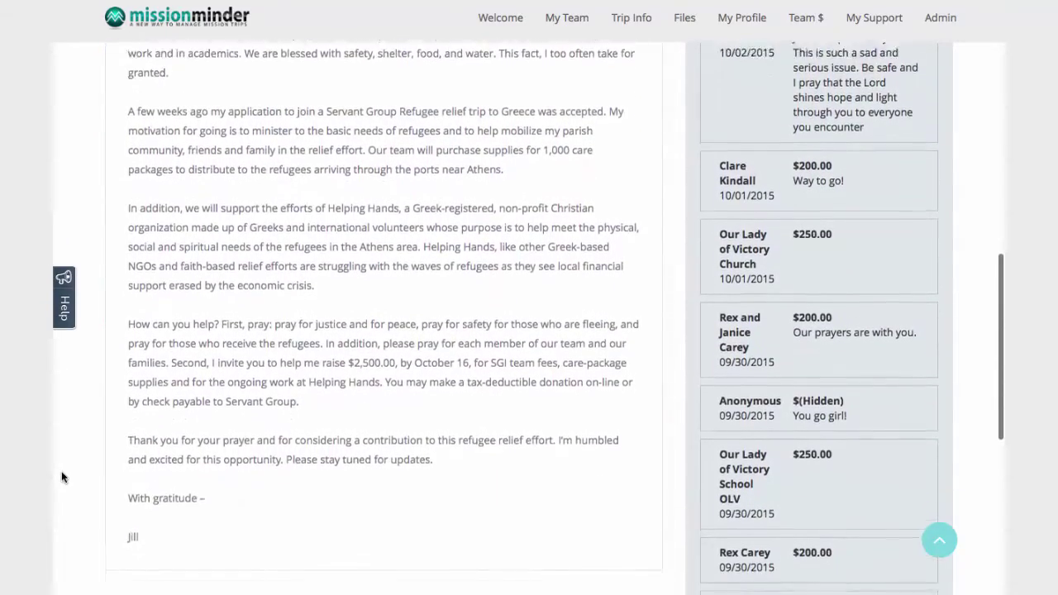
pyautogui.scroll(-4, 61, 477)
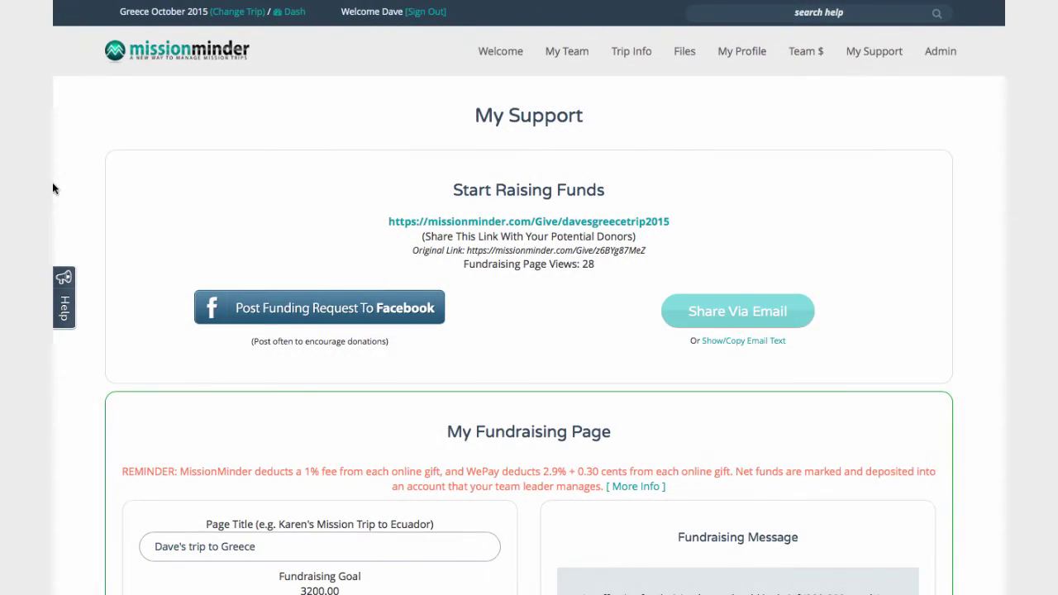
# Scroll past the fundraising link on My Support and select the Page Title
pyautogui.scroll(-2, 52, 189)
pyautogui.scroll(-3, 52, 188)
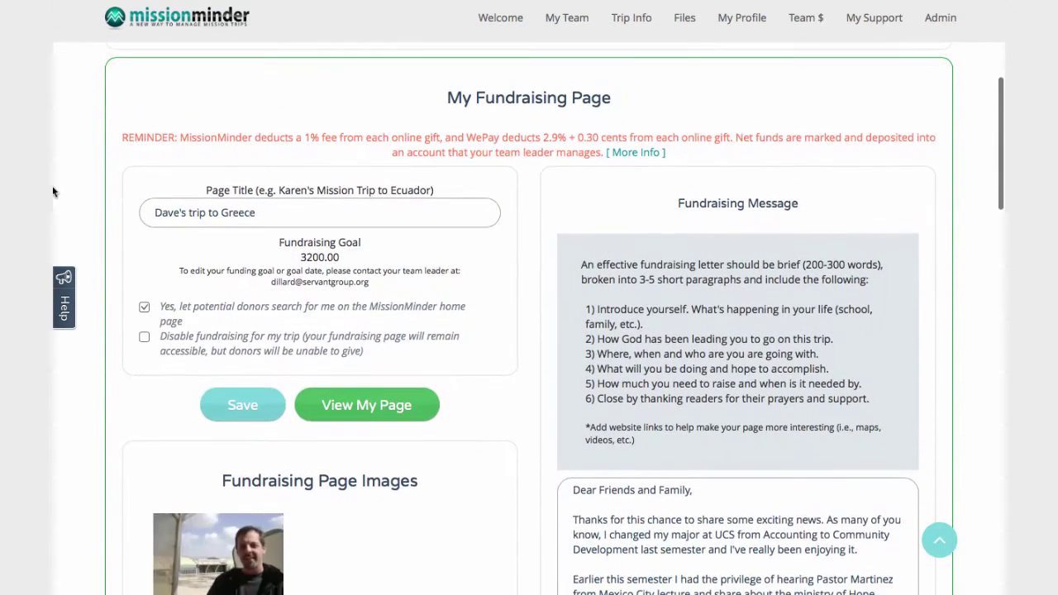
pyautogui.moveTo(314, 213); pyautogui.dragTo(150, 214)
# Select the opening of the fundraising message and start a Facebook funding request post
pyautogui.scroll(-3, 189, 260)
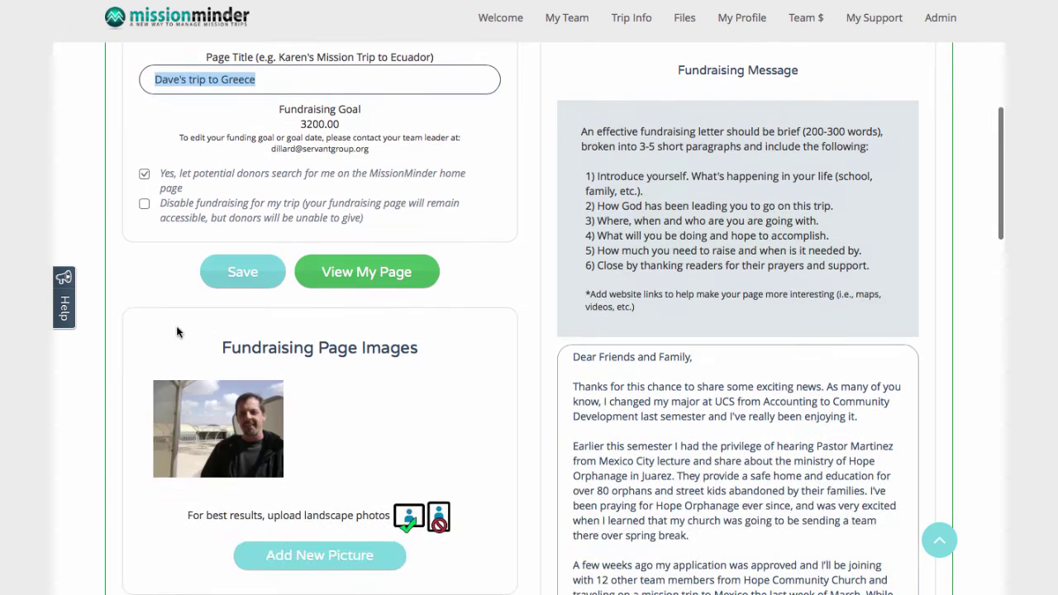
pyautogui.moveTo(570, 354); pyautogui.dragTo(611, 591)
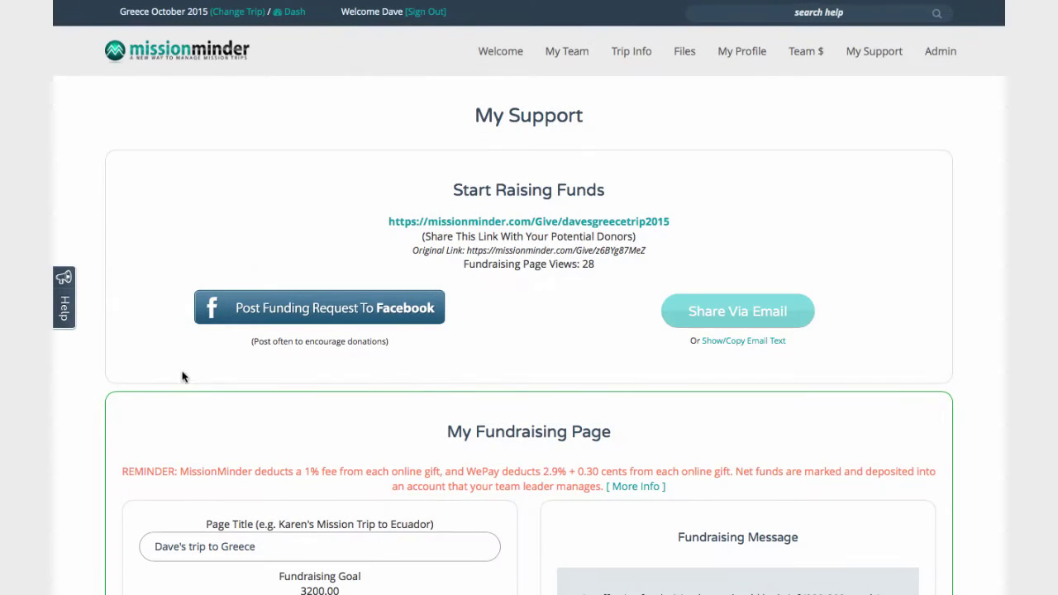
pyautogui.click(244, 323)
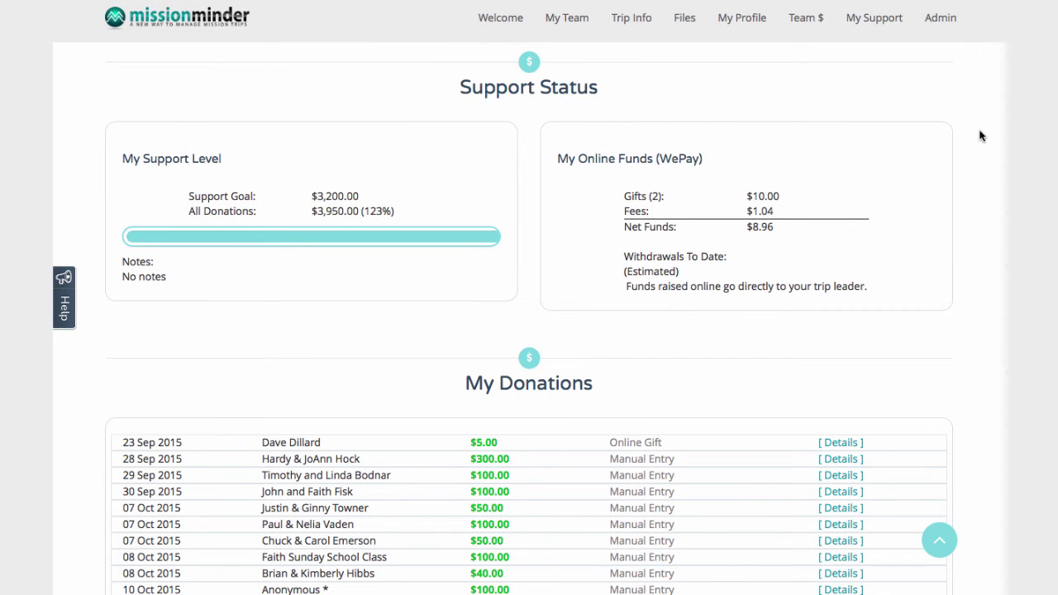
pyautogui.click(847, 476)
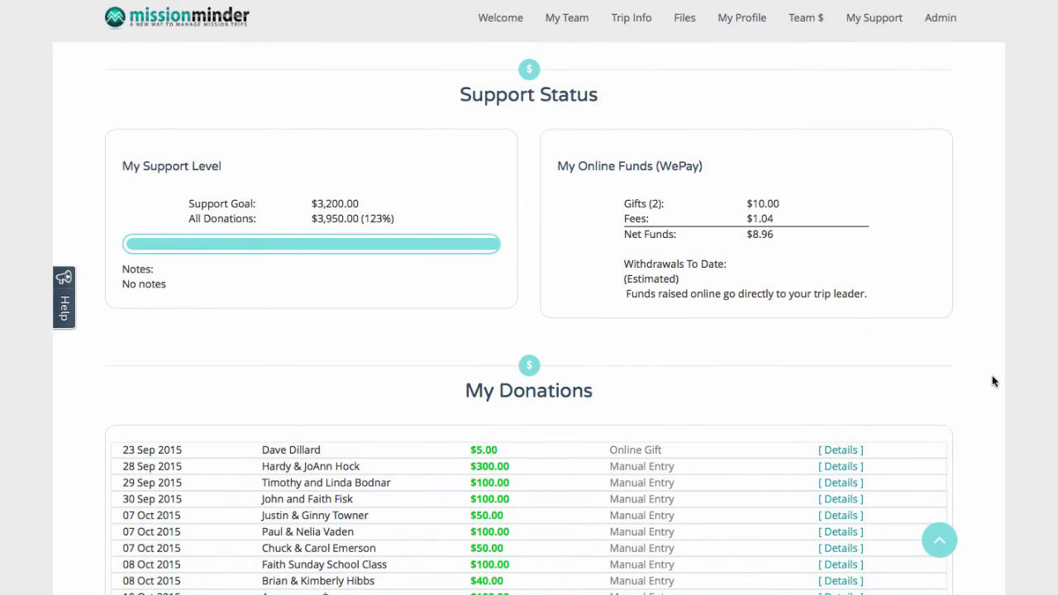
pyautogui.scroll(-5, 993, 381)
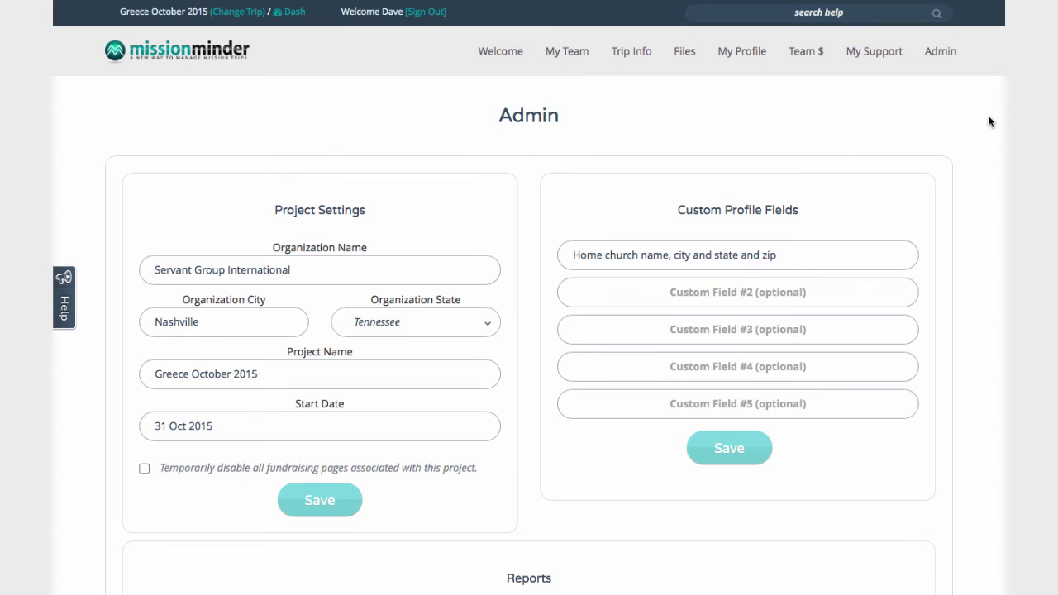
# Scroll down the Admin page through Project Settings, Reports, the seven-item To-Do Checklist and Options
pyautogui.scroll(-3, 987, 122)
pyautogui.scroll(-5, 988, 122)
pyautogui.scroll(-3, 988, 123)
pyautogui.scroll(-5, 987, 124)
pyautogui.scroll(-4, 984, 124)
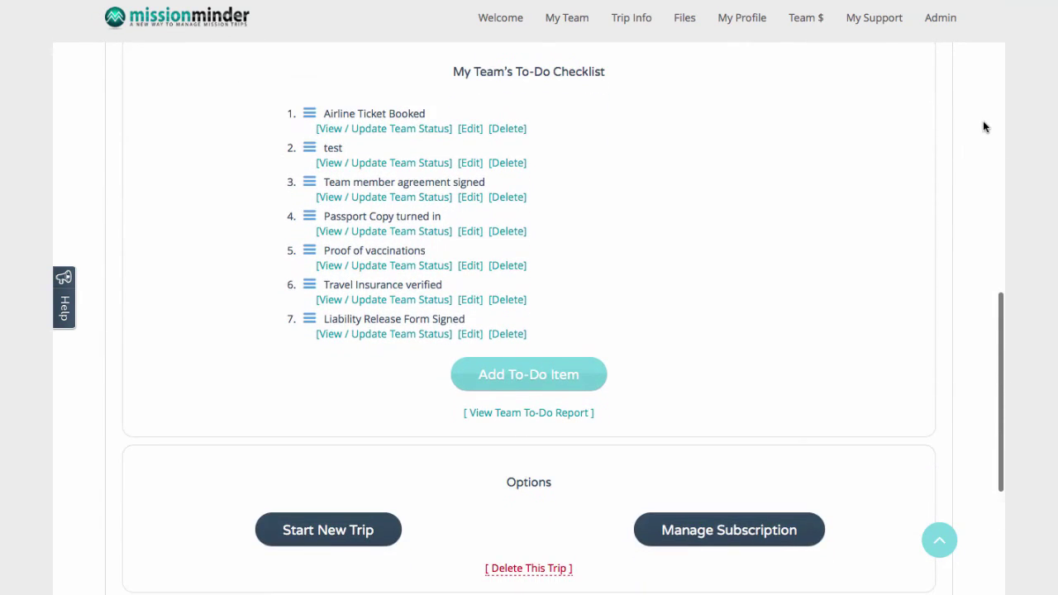